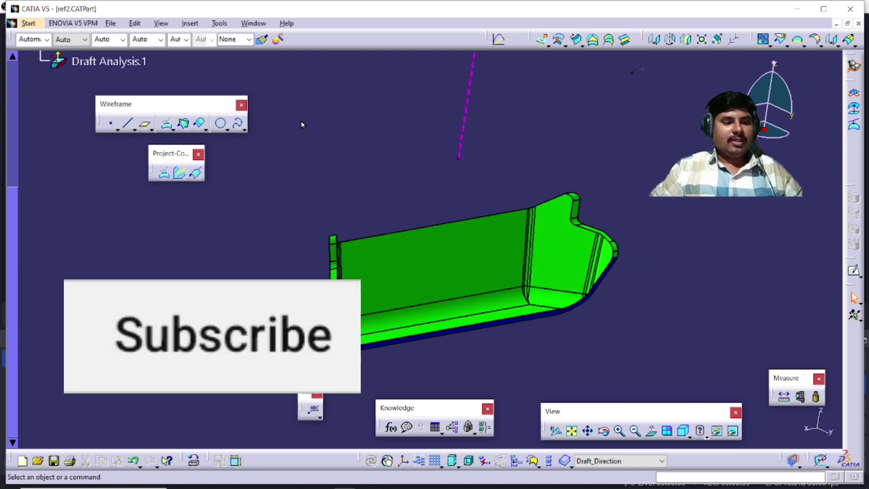
Step: Rotate the draft-analysed ref2 part to view it from another angle
drag(280, 135, 243, 146)
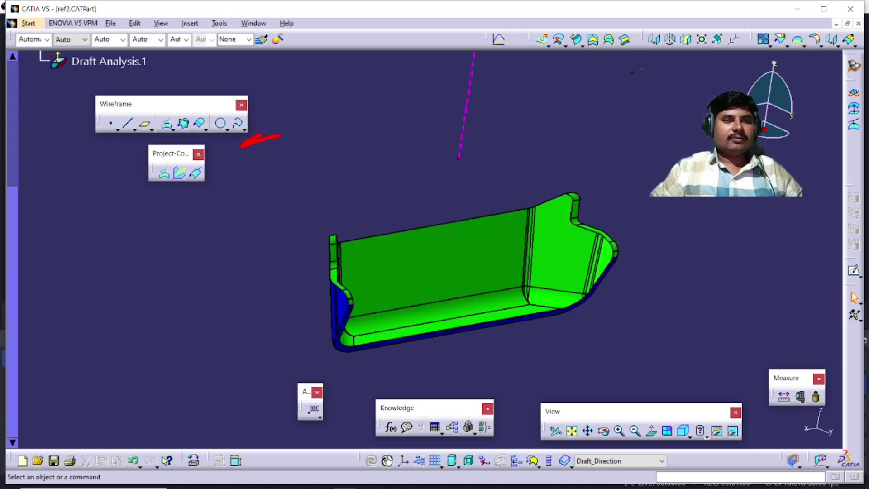
middle_drag(318, 141, 588, 207)
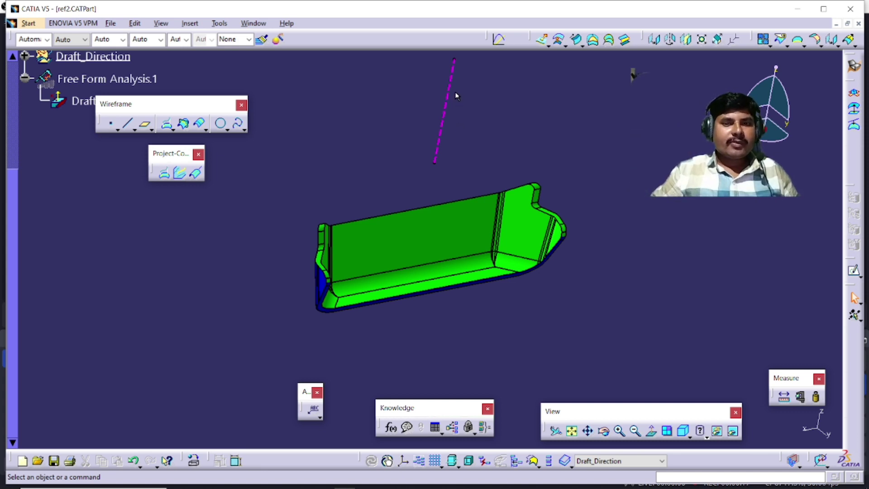
Step: Select then deselect the Draft_Direction line, and pan and zoom into the filleted corner
click(452, 78)
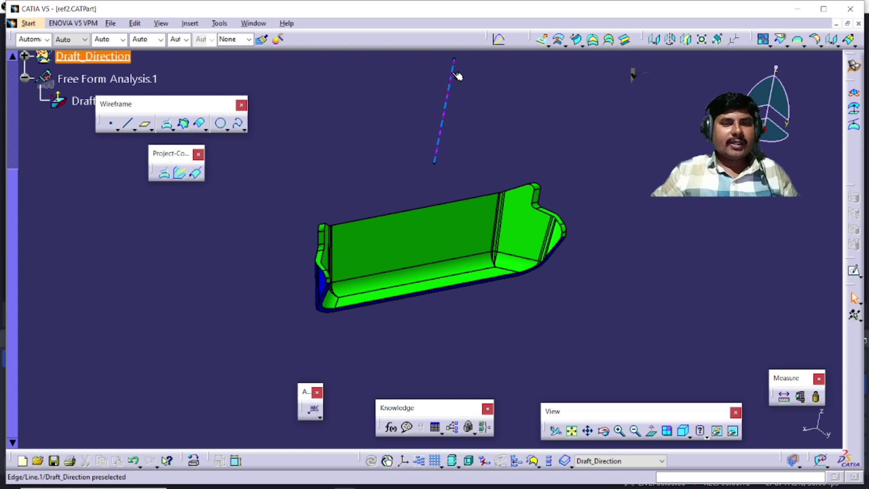
click(524, 125)
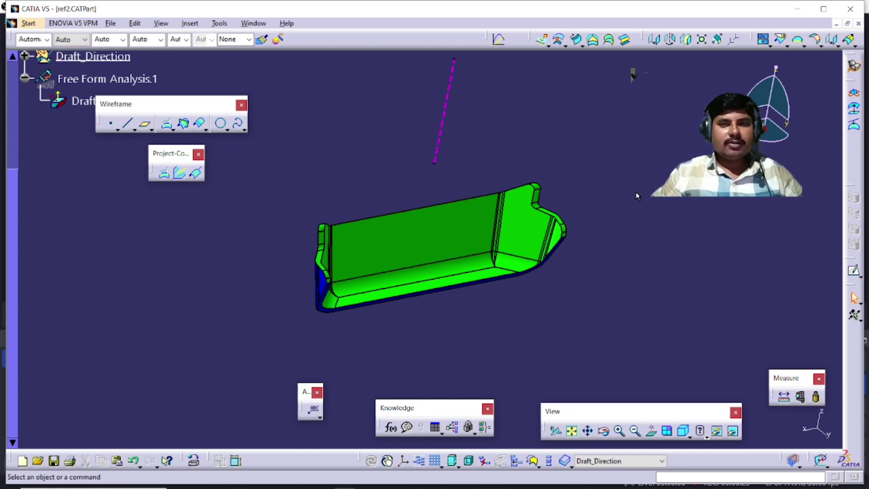
middle_drag(423, 246, 493, 216)
middle_drag(435, 269, 516, 194)
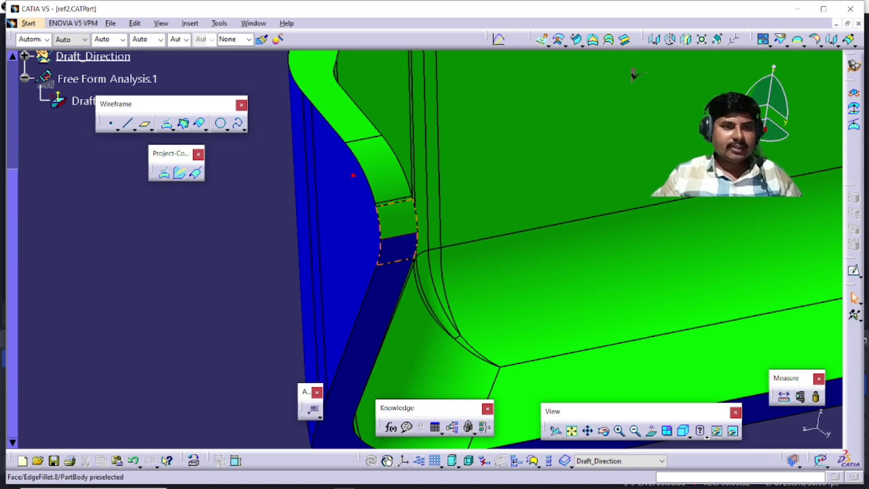
mouse_move(297, 70)
mouse_down()
mouse_move(371, 187)
mouse_move(379, 236)
mouse_move(392, 244)
mouse_move(424, 242)
mouse_move(392, 336)
mouse_move(365, 370)
mouse_up()
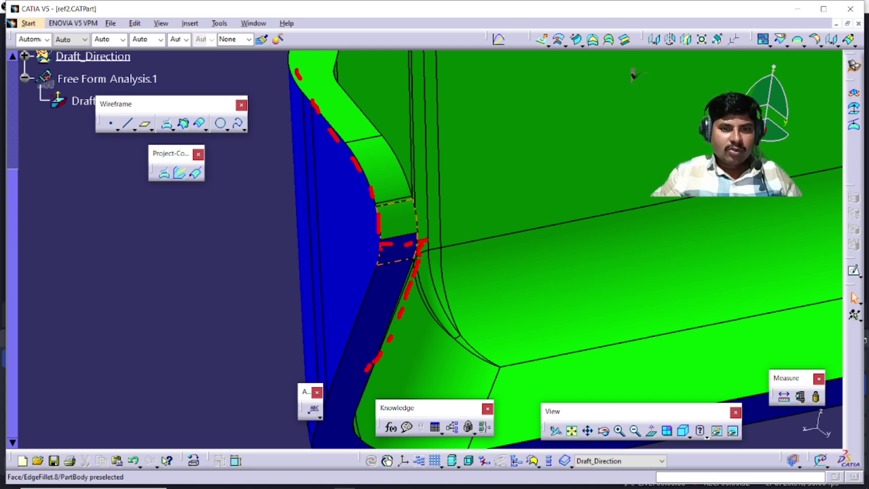
mouse_move(440, 221)
mouse_down()
mouse_move(378, 228)
mouse_move(371, 243)
mouse_move(439, 243)
mouse_move(441, 224)
mouse_up()
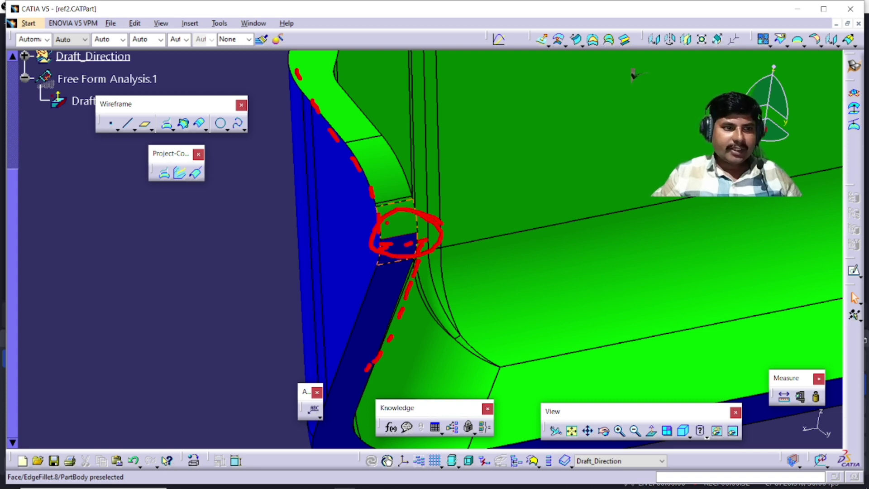
key(Escape)
Step: Hide Free Form Analysis.1 and pan around the fillet corner in plain grey shading
right_click(96, 80)
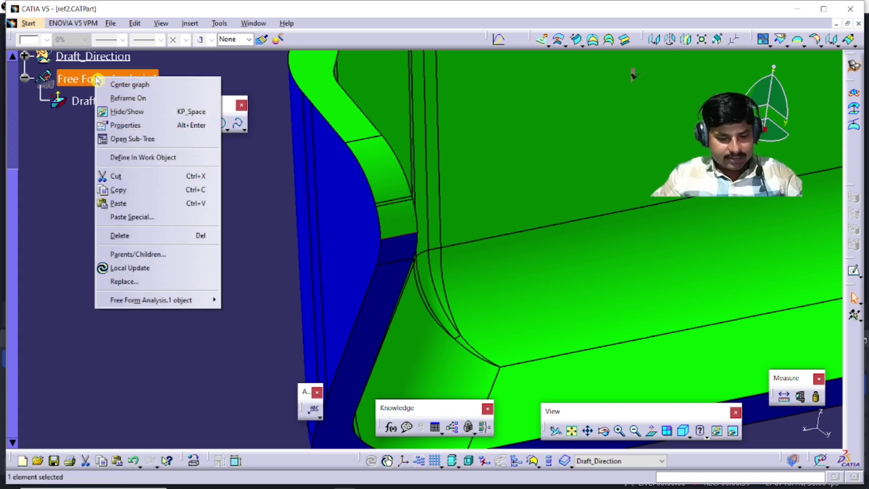
click(127, 111)
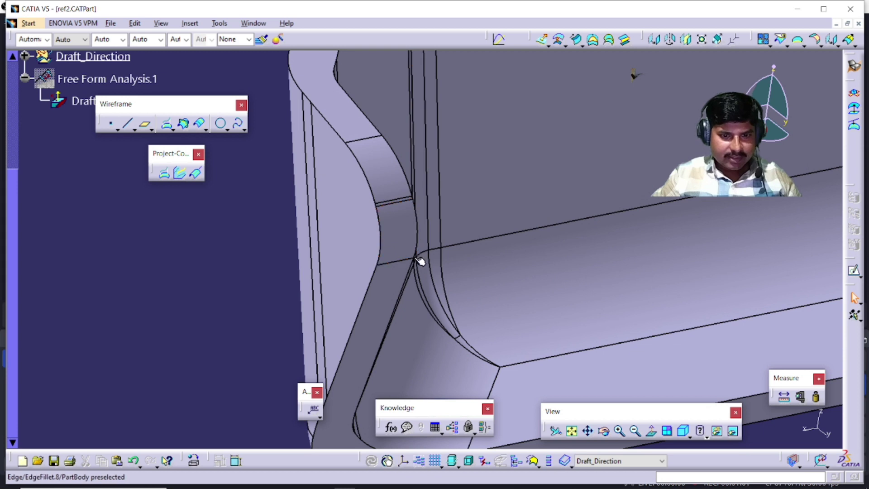
middle_drag(420, 264, 422, 262)
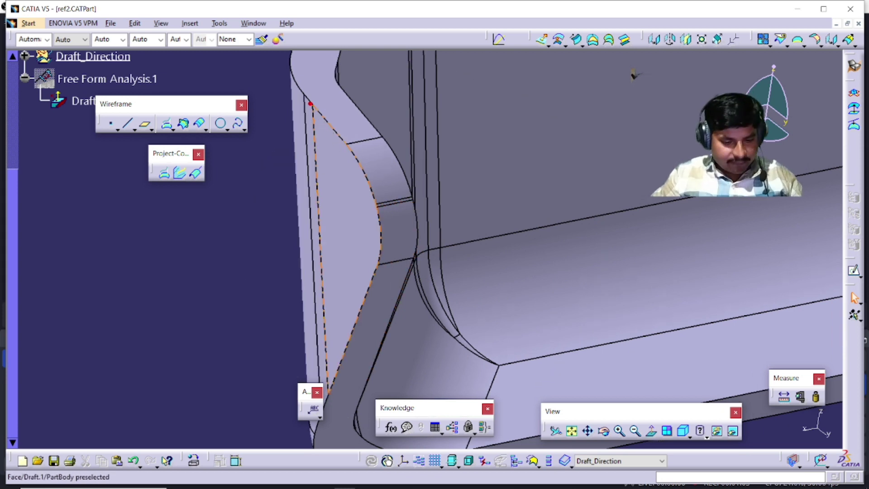
drag(290, 56, 353, 158)
drag(372, 189, 373, 202)
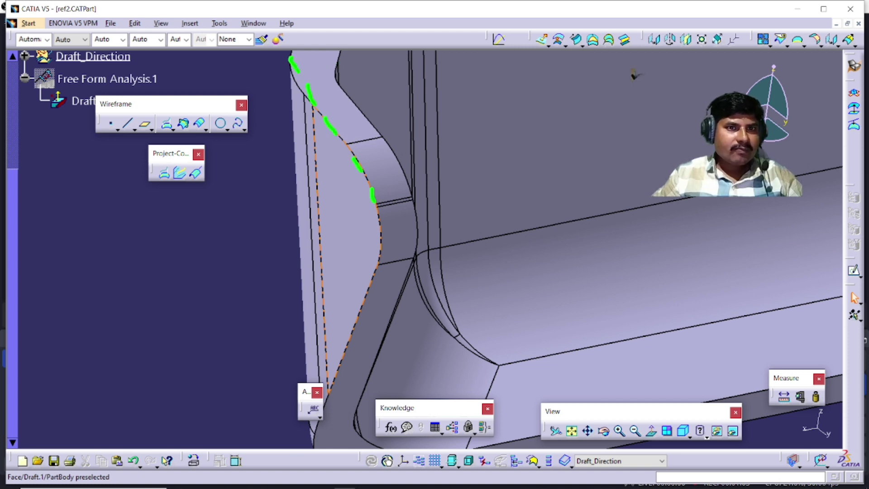
mouse_move(424, 267)
mouse_down()
mouse_move(375, 344)
mouse_move(358, 405)
mouse_up()
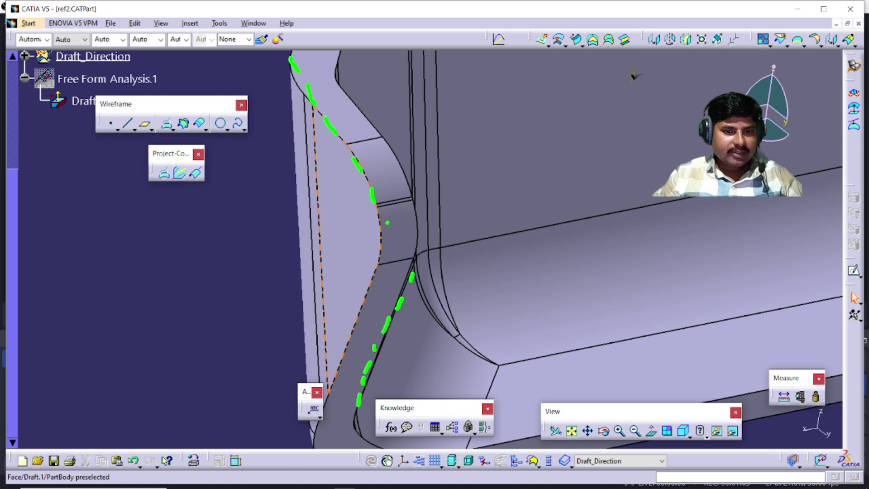
drag(392, 229, 441, 228)
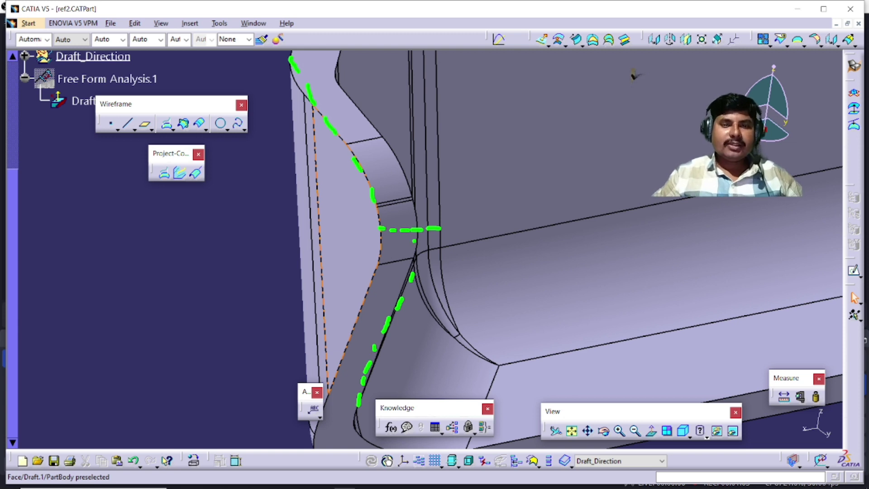
drag(422, 243, 419, 270)
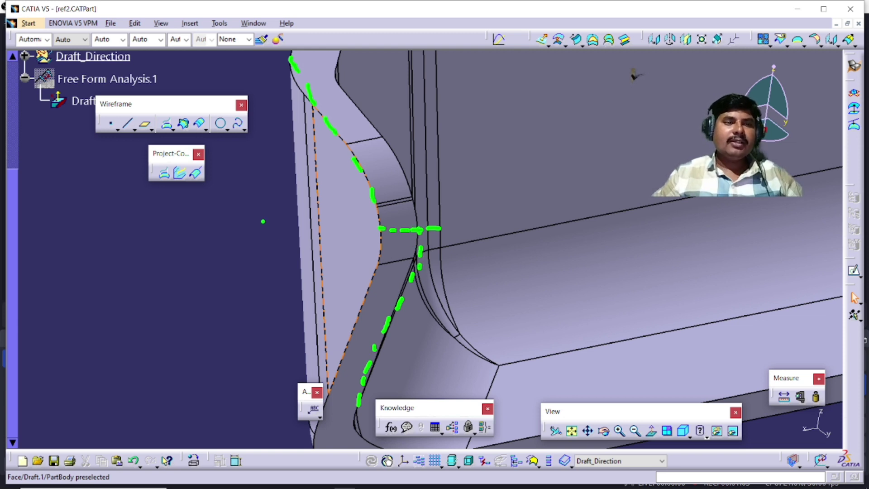
mouse_move(213, 165)
mouse_down()
mouse_move(195, 159)
mouse_move(175, 173)
mouse_move(177, 185)
mouse_move(192, 187)
mouse_move(212, 165)
mouse_up()
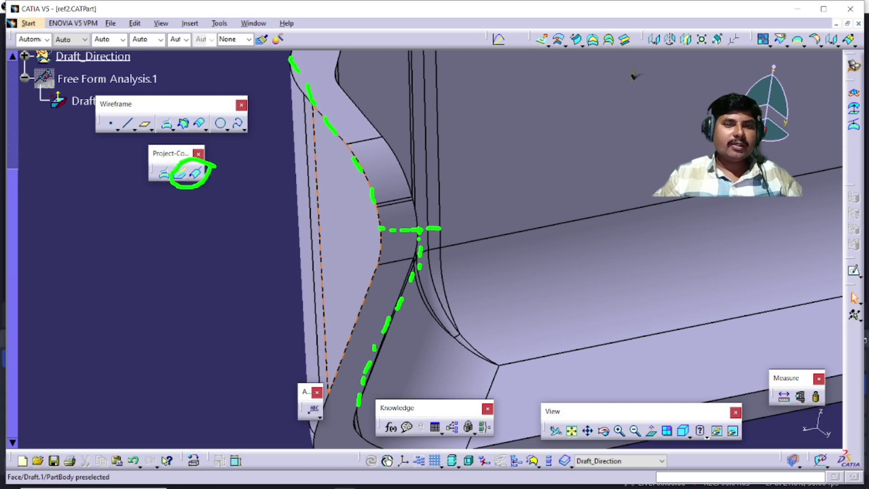
key(Escape)
mouse_move(471, 197)
middle_down()
mouse_move(455, 172)
mouse_move(479, 135)
middle_up()
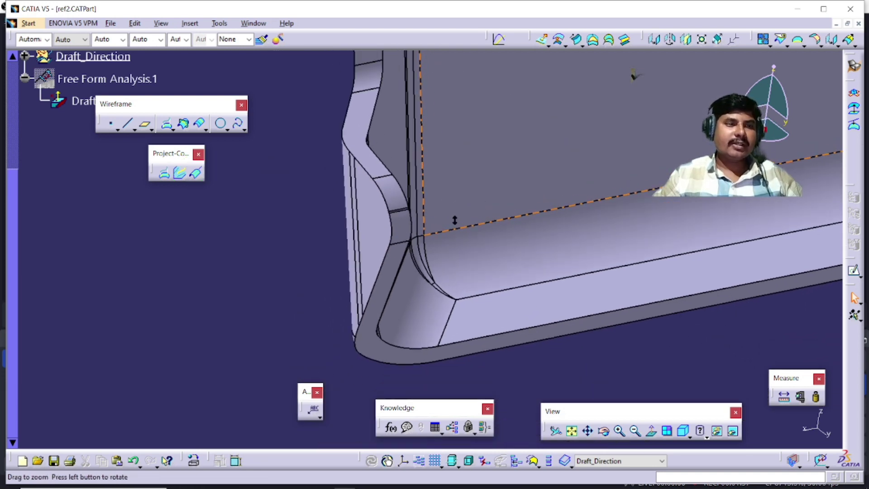
right_click(91, 84)
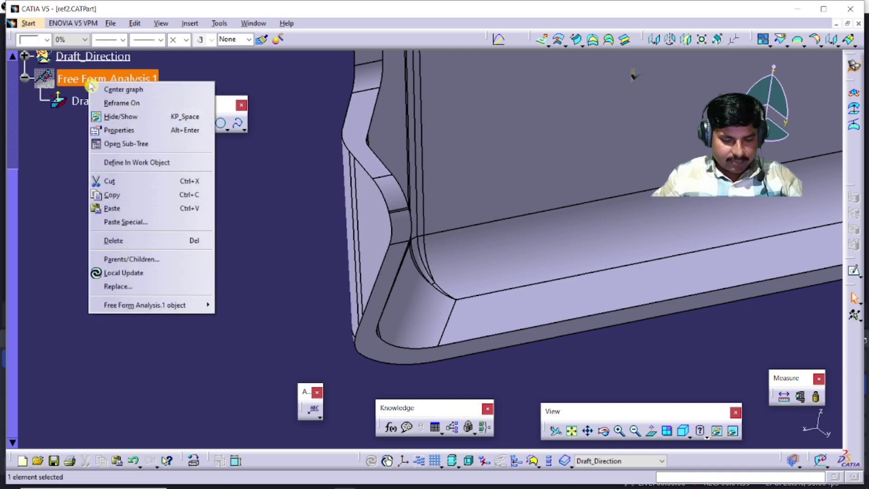
click(121, 117)
middle_drag(452, 194, 421, 241)
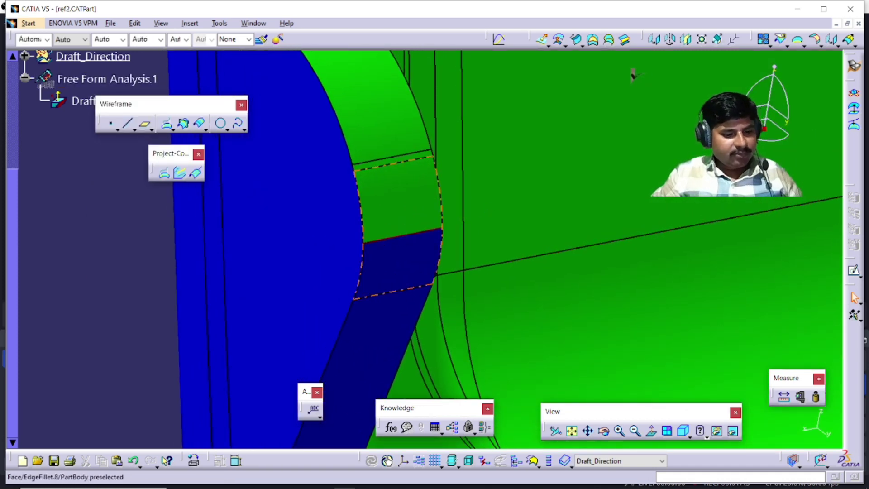
drag(383, 245, 457, 230)
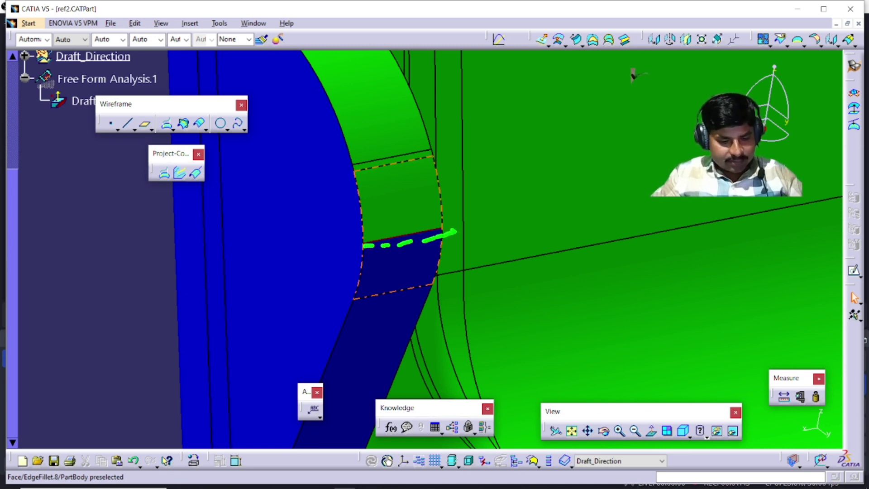
drag(368, 239, 443, 231)
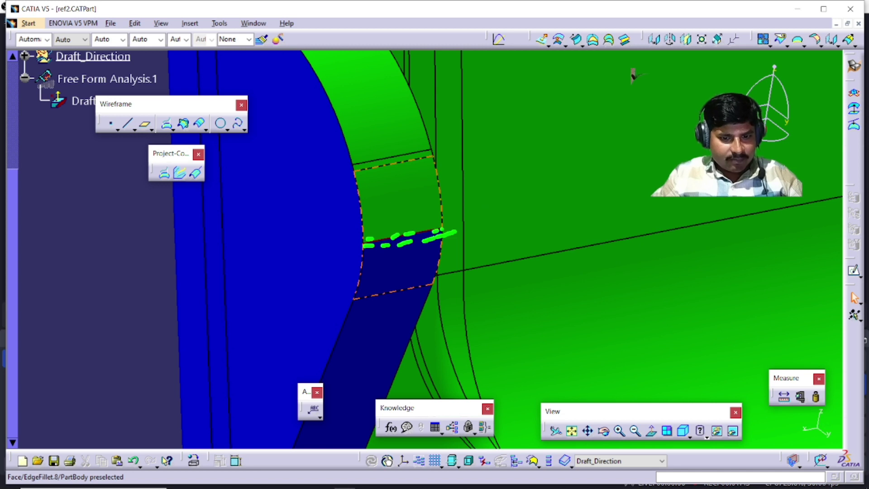
drag(365, 240, 446, 228)
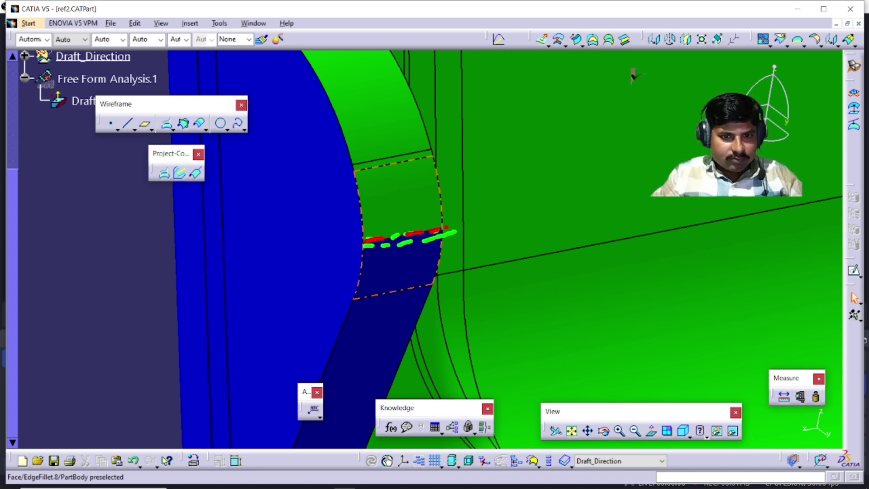
drag(384, 235, 463, 230)
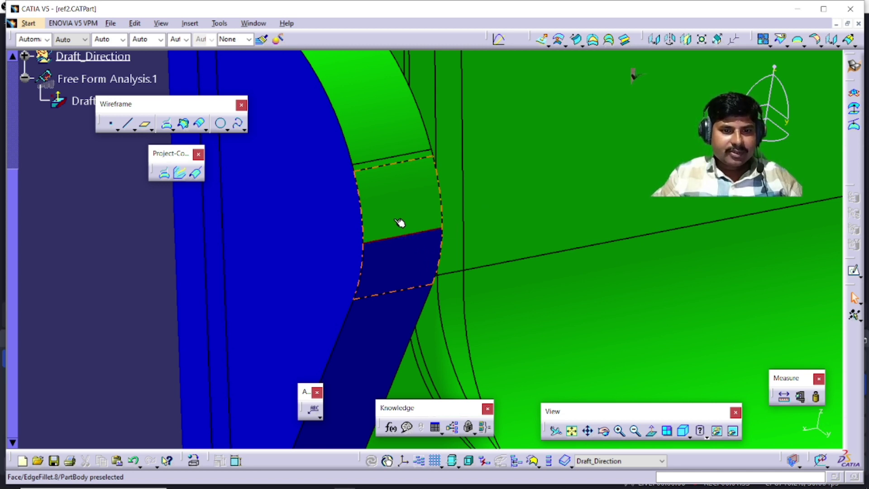
click(406, 287)
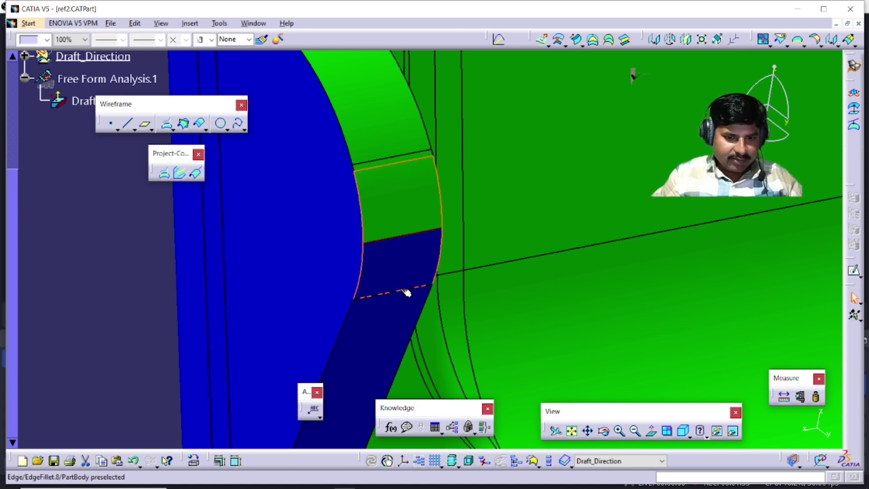
middle_drag(406, 292, 408, 251)
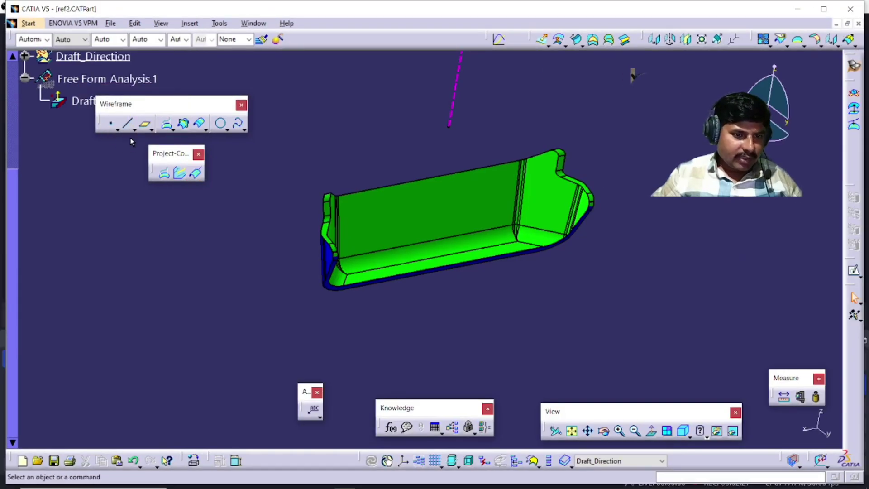
Step: Create a 90deg reflect line on PartBody along Line.1, keeping a single result piece
click(195, 172)
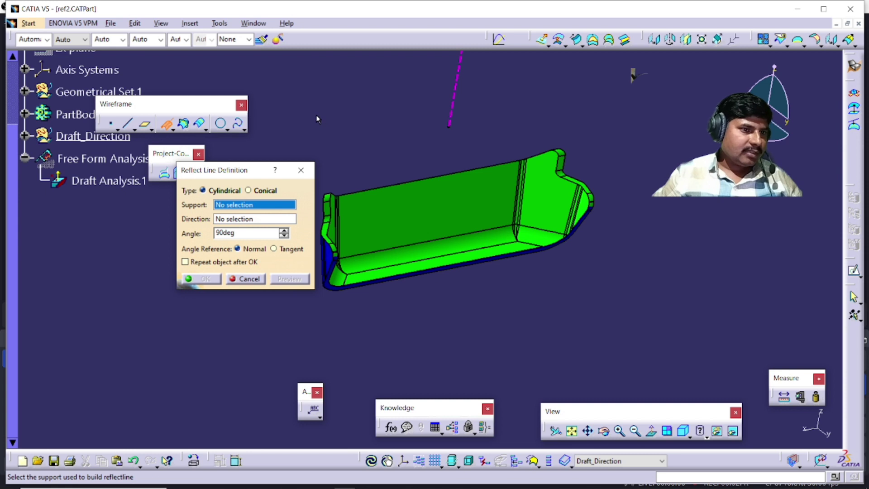
click(69, 113)
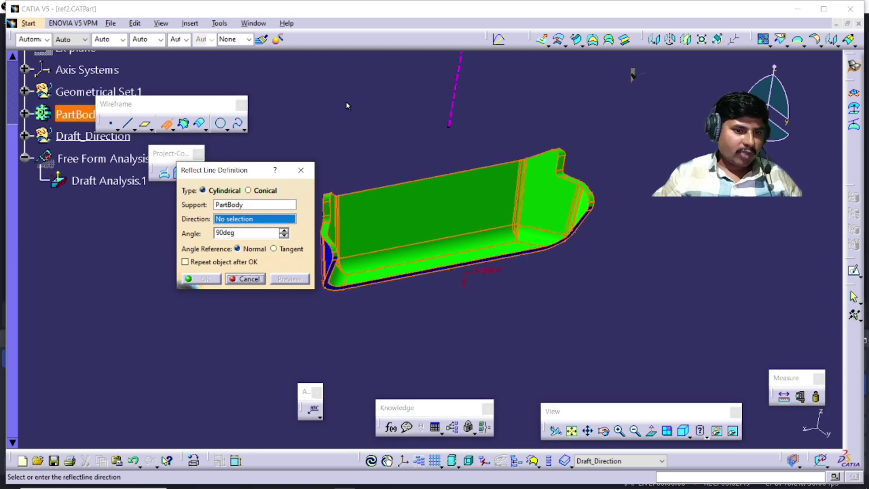
click(461, 70)
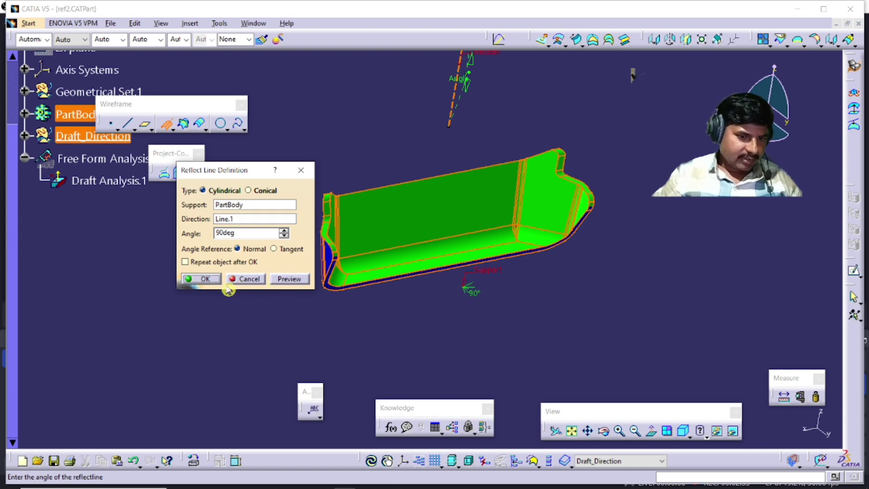
click(202, 279)
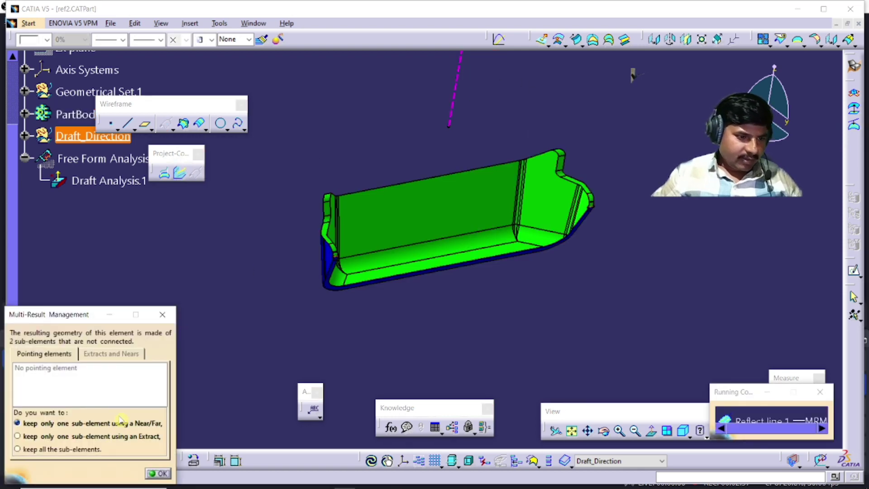
click(159, 474)
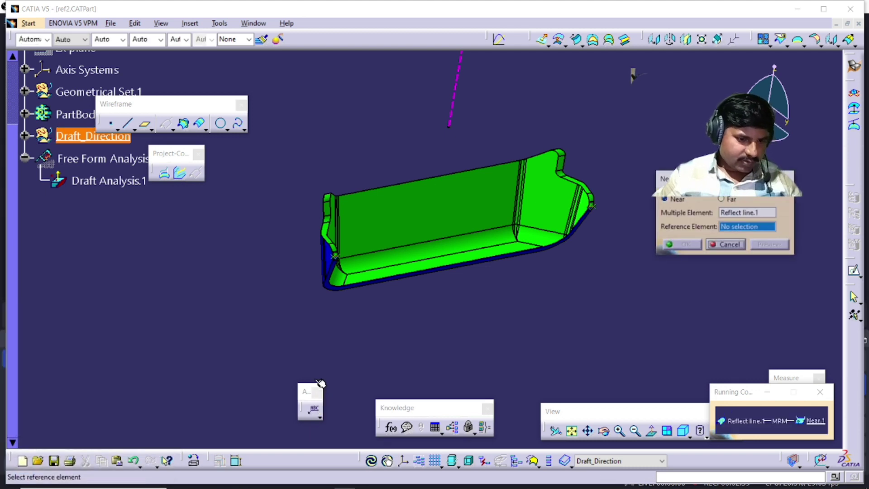
click(726, 245)
middle_drag(319, 289, 420, 333)
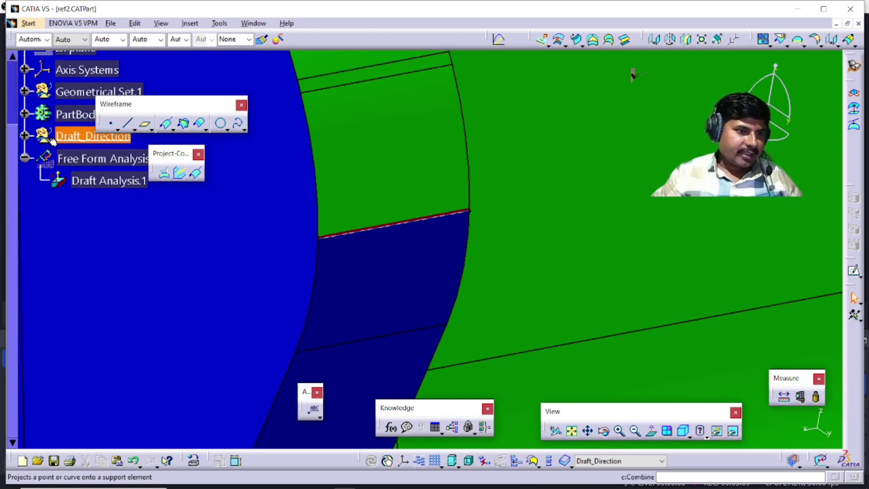
Step: Hide Free Form Analysis.1, inspect the reflect line at the fillet, then switch to ref1.CATPart
click(82, 160)
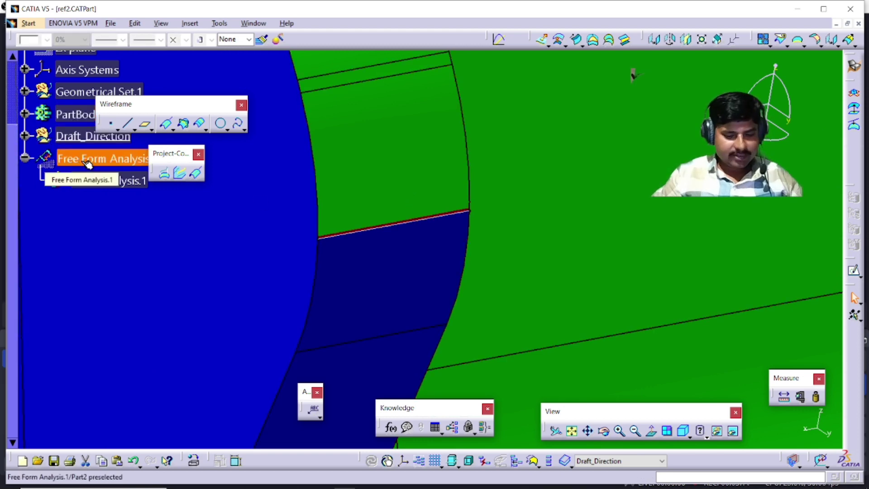
right_click(82, 159)
key(Escape)
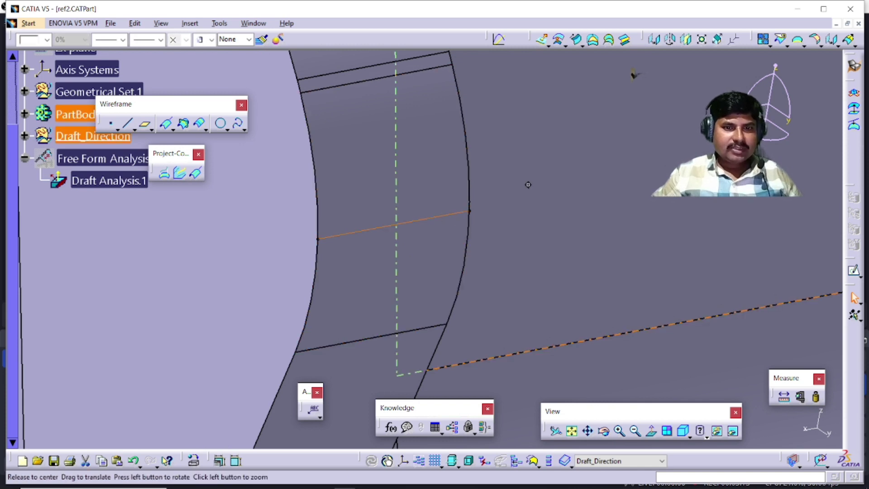
middle_drag(528, 184, 532, 242)
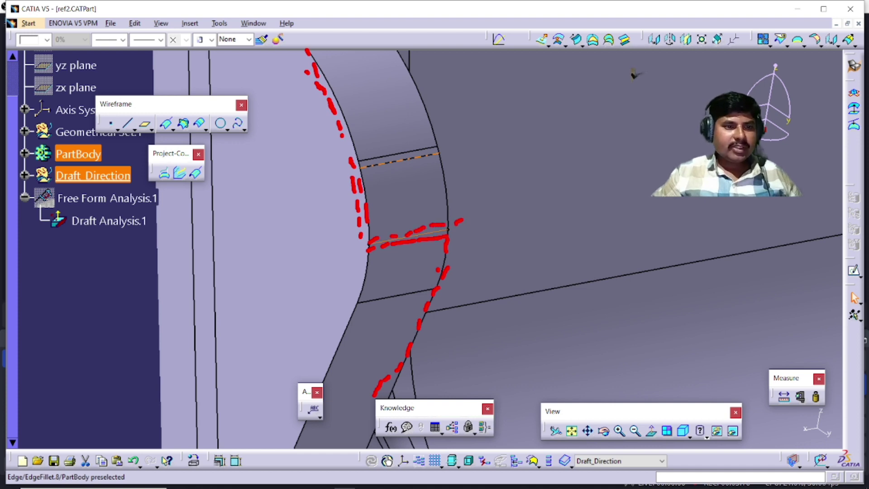
mouse_move(461, 184)
middle_down()
mouse_move(454, 355)
mouse_move(562, 268)
mouse_move(429, 254)
mouse_move(438, 270)
middle_up()
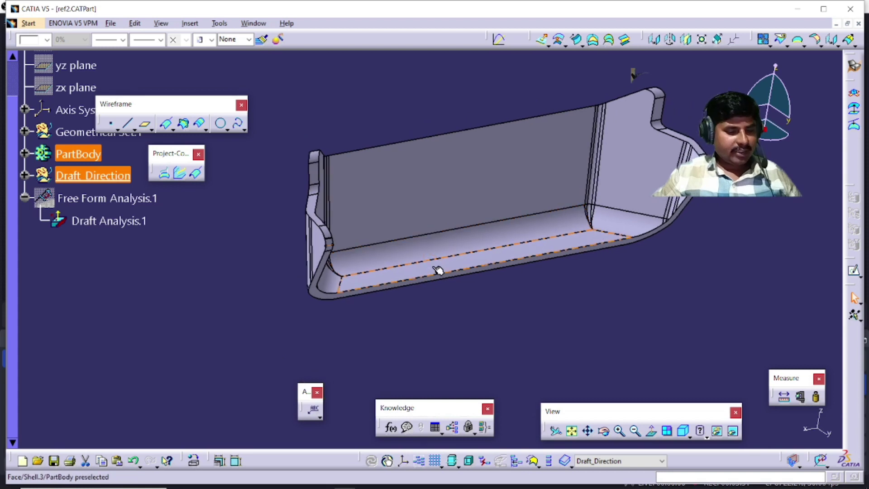
key(ctrl+Tab)
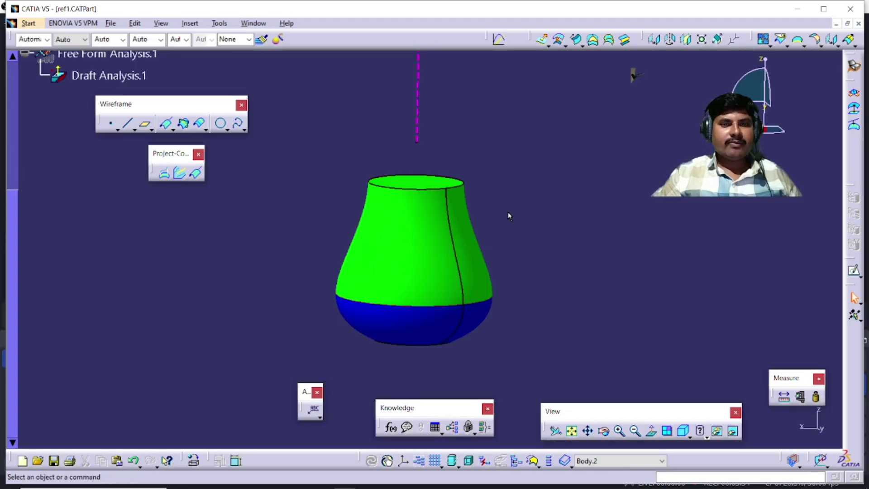
Step: Rotate the vase and hide Draft Analysis.1 to compare it in plain shading
middle_drag(509, 213, 464, 281)
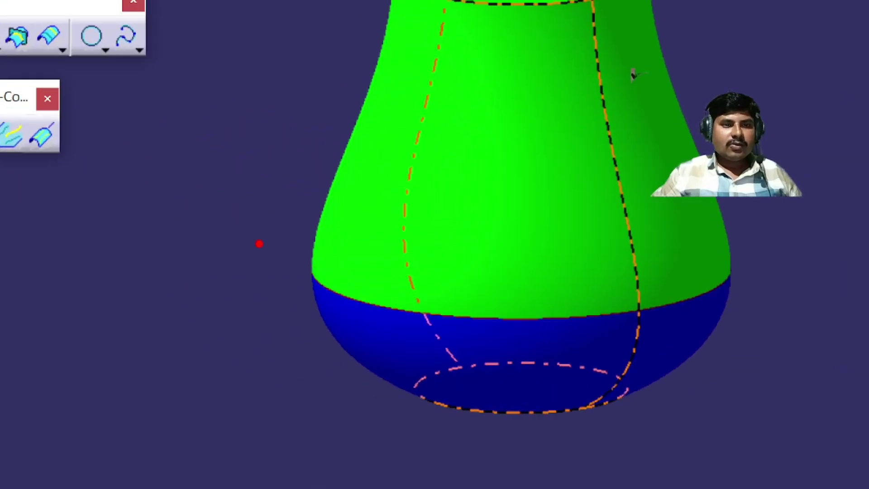
mouse_move(184, 273)
mouse_down()
mouse_move(568, 295)
mouse_move(867, 288)
mouse_up()
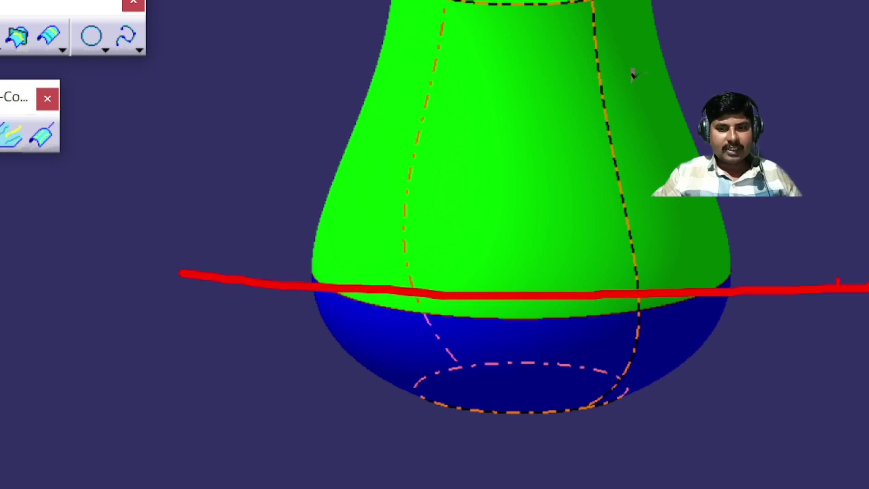
key(Escape)
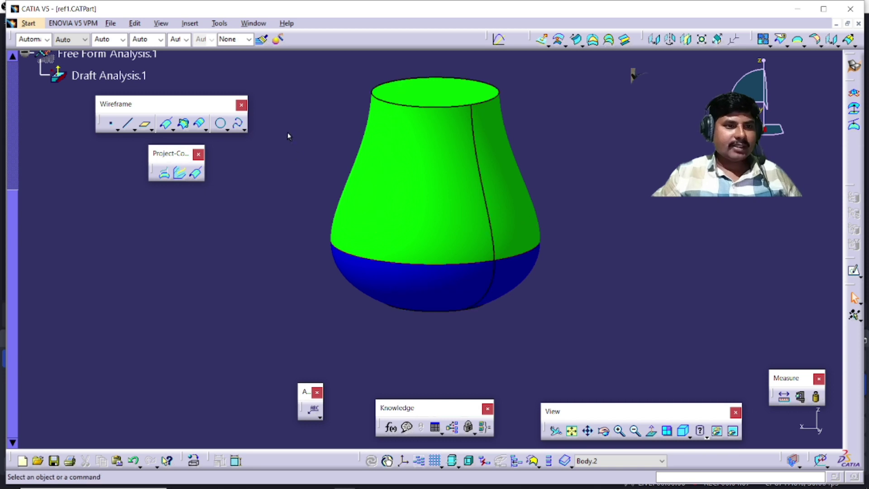
click(97, 73)
right_click(97, 72)
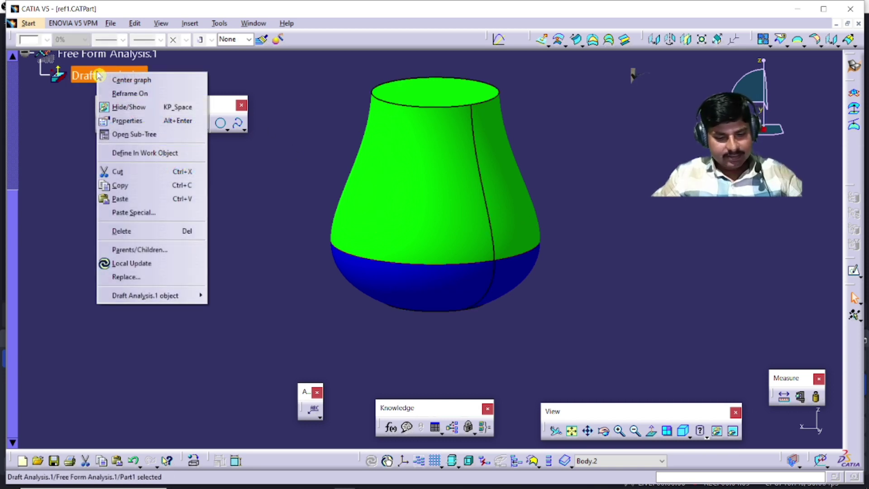
click(123, 106)
middle_drag(349, 180, 444, 254)
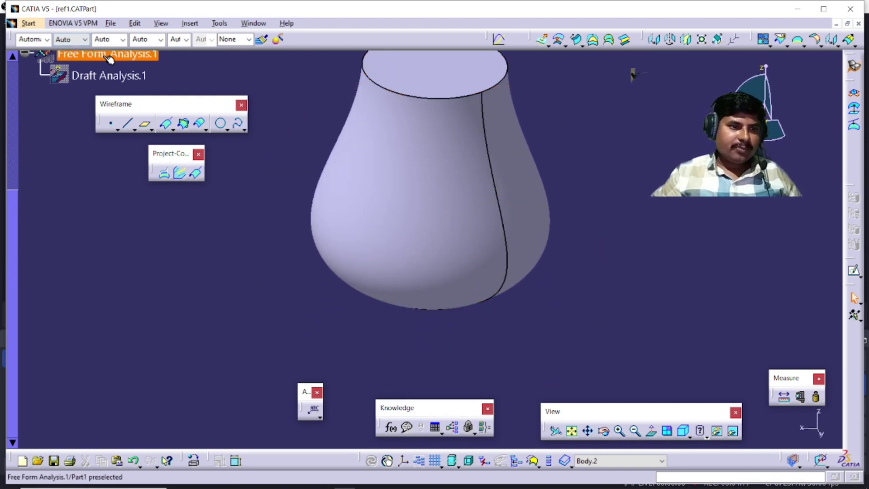
Step: Toggle Draft Analysis.1 while viewing the vase base, ending with its colouring shown
right_click(108, 72)
key(Escape)
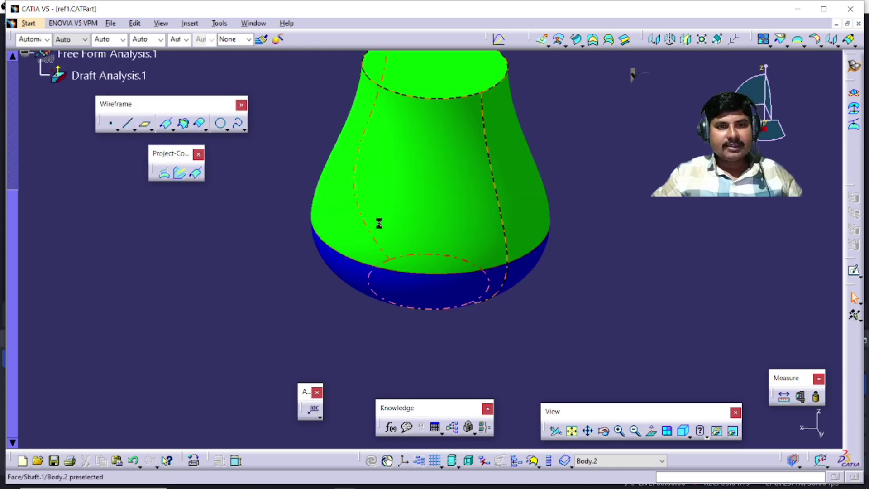
middle_drag(408, 190, 371, 199)
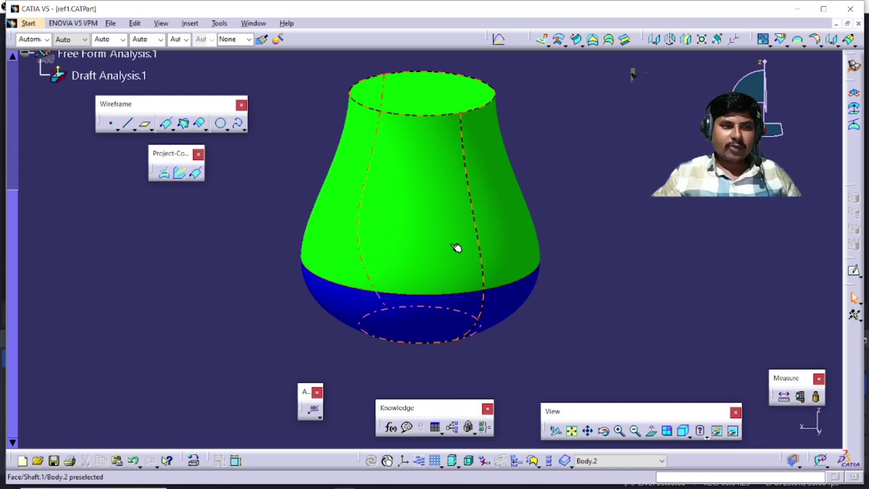
right_click(98, 80)
click(128, 112)
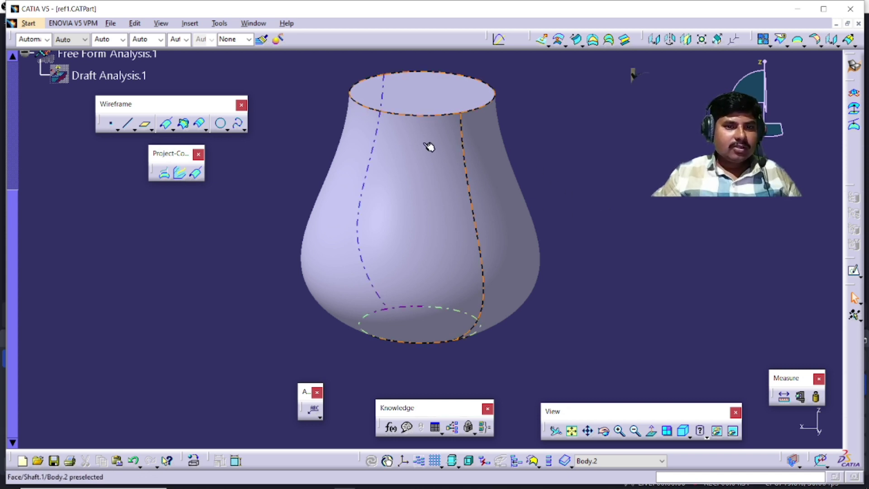
middle_drag(428, 146, 419, 167)
right_click(128, 75)
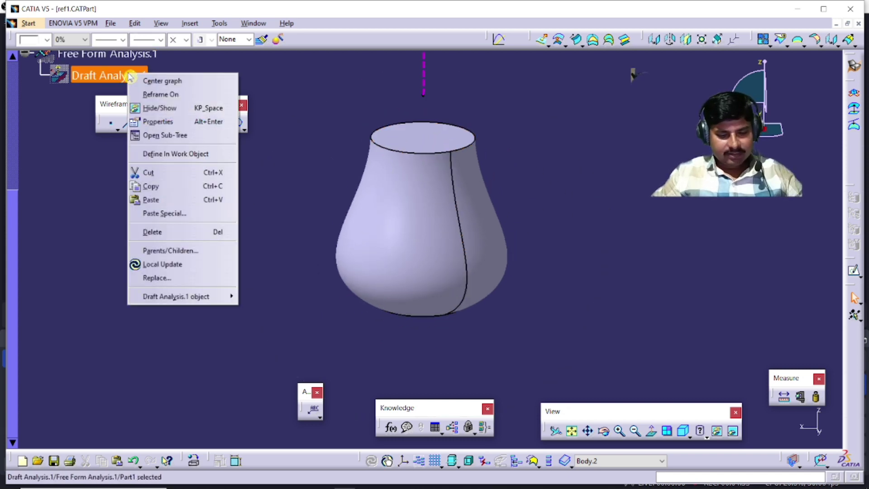
click(145, 109)
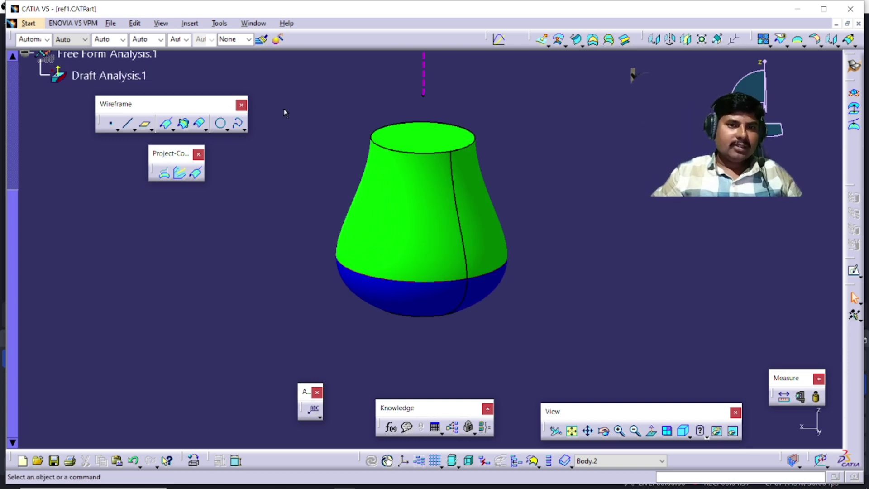
Step: Create a 90deg reflect line with Body.2 as support and Line.1 as direction
click(195, 173)
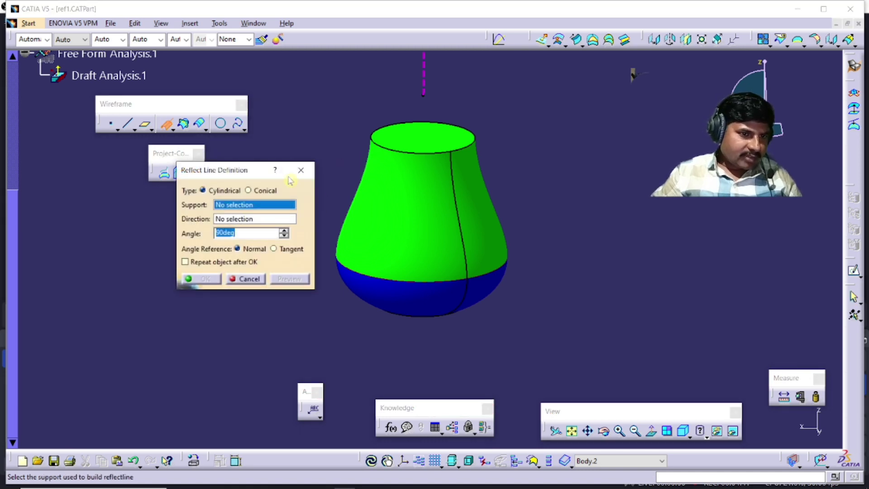
scroll(62, 182, up, 3)
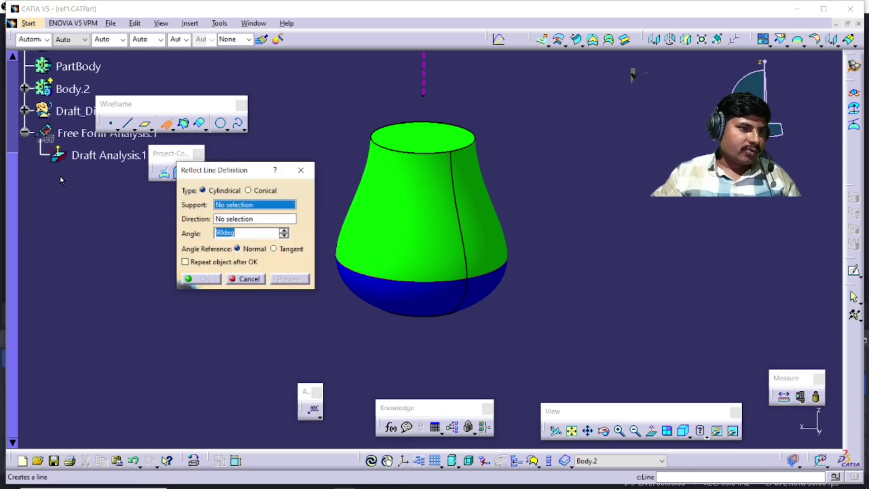
click(70, 90)
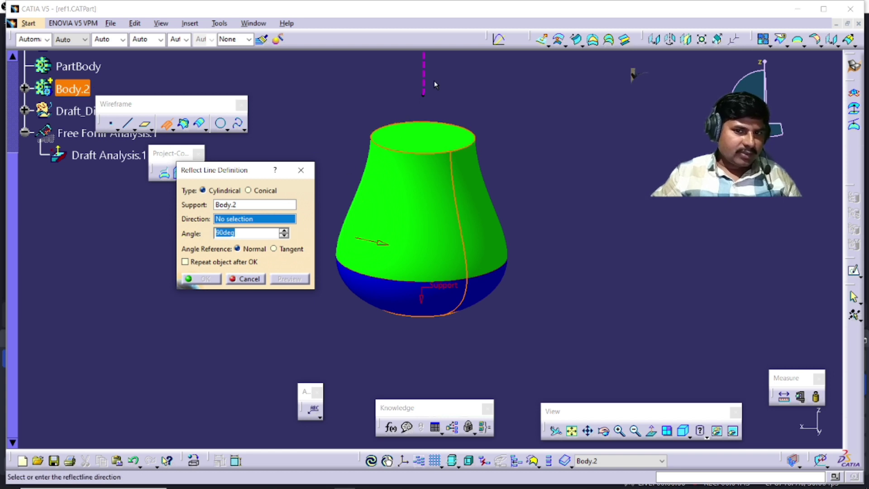
click(424, 68)
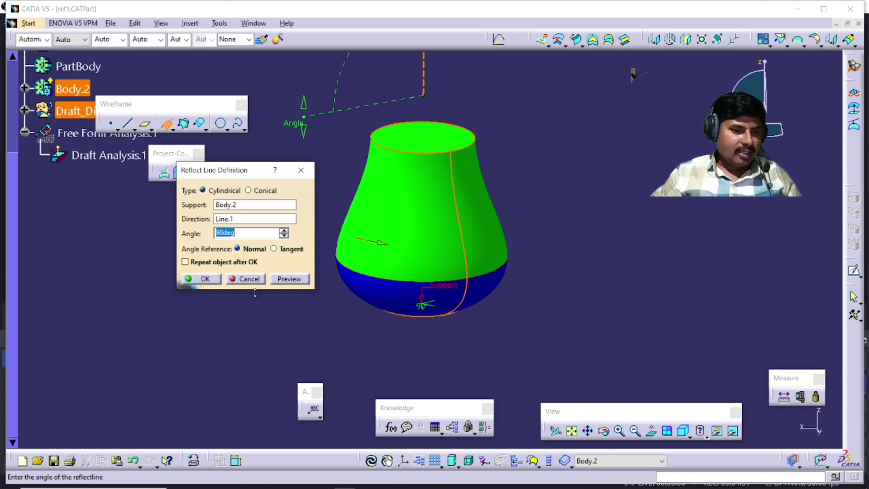
click(204, 279)
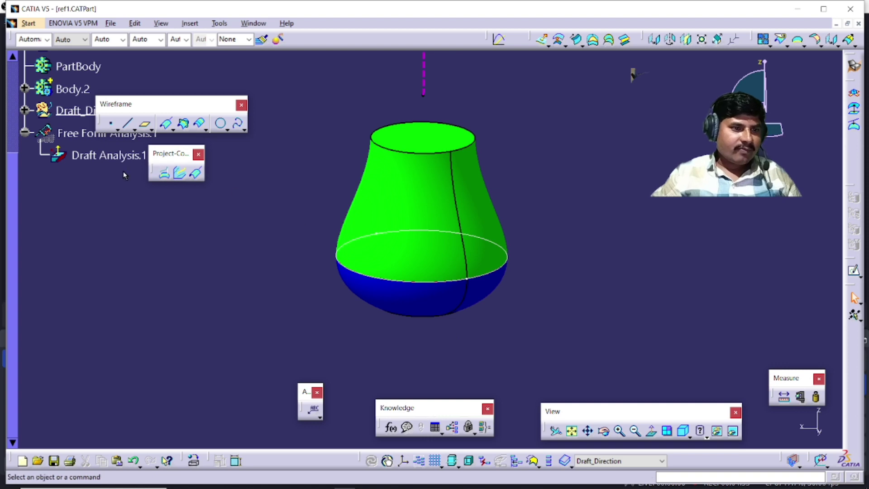
Step: Zoom onto the vase's lower bulb and hide Draft Analysis.1
middle_drag(397, 306, 557, 130)
scroll(443, 205, down, 5)
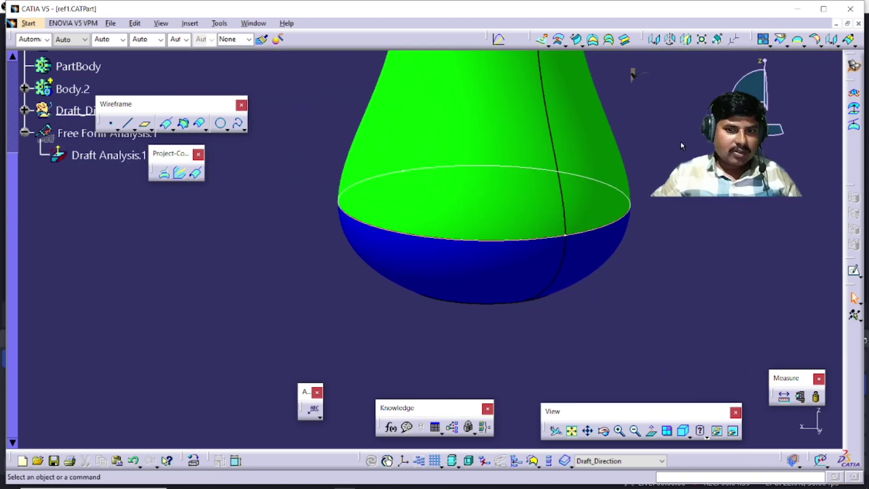
right_click(81, 154)
key(h)
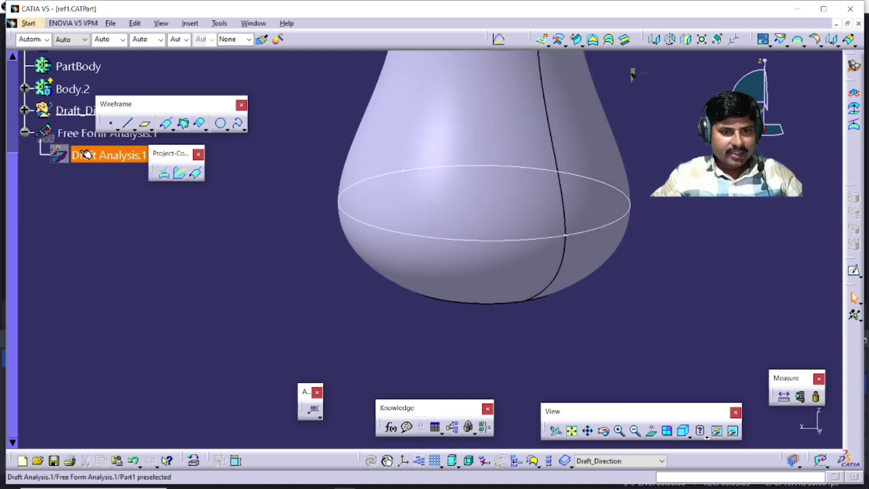
Step: Select the reflect curve on the vase and bring up Reflect line.1's options in the tree
scroll(538, 240, up, 5)
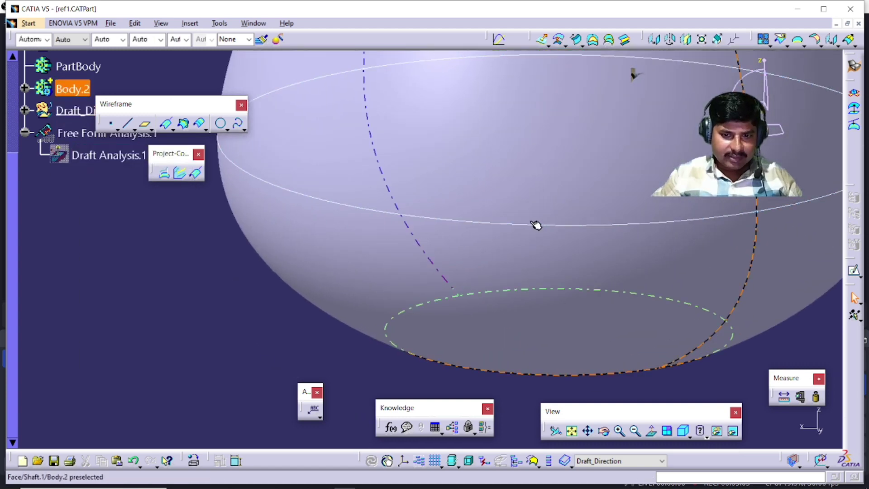
click(536, 225)
right_click(536, 226)
click(571, 230)
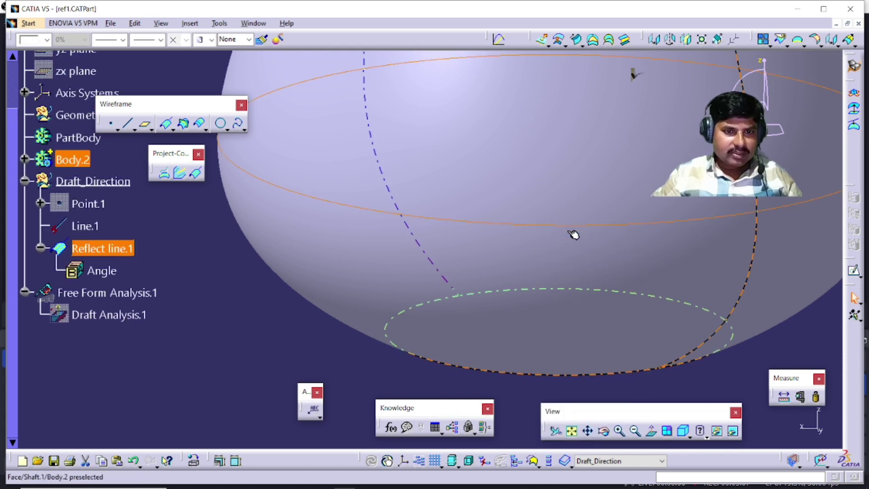
right_click(93, 247)
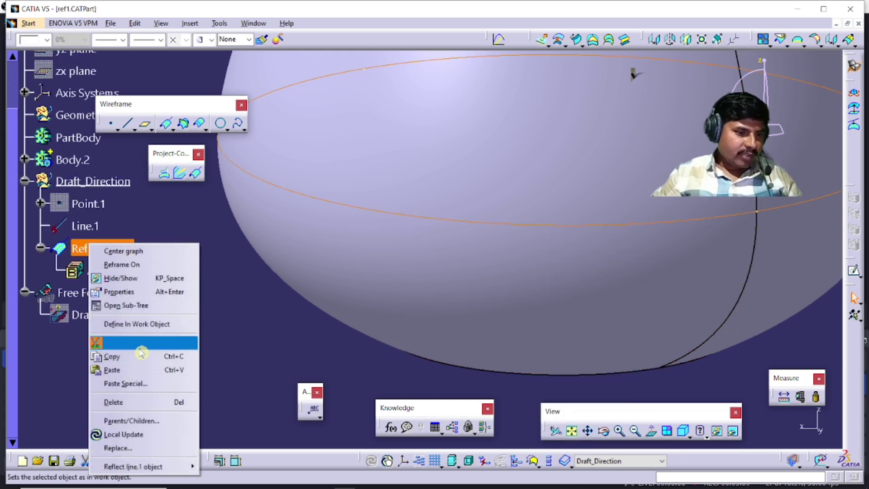
Step: Isolate Reflect line.1 into Circle.1 and select Circle.1
mouse_move(177, 469)
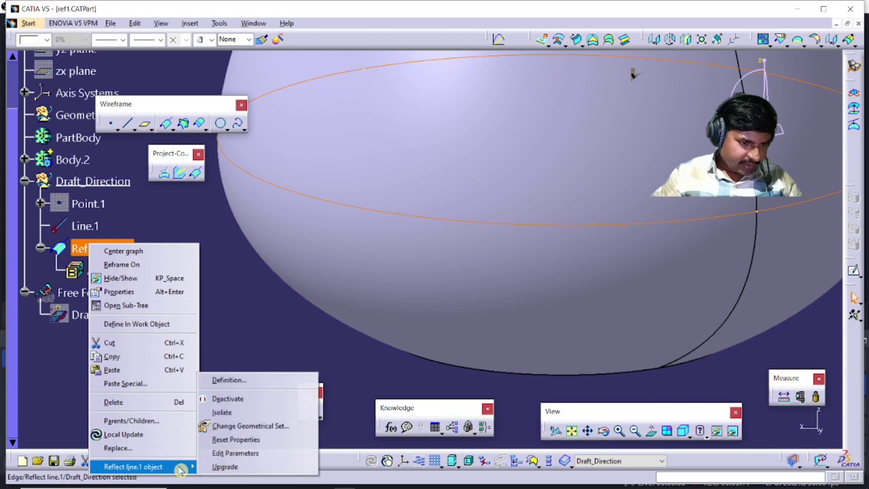
click(281, 413)
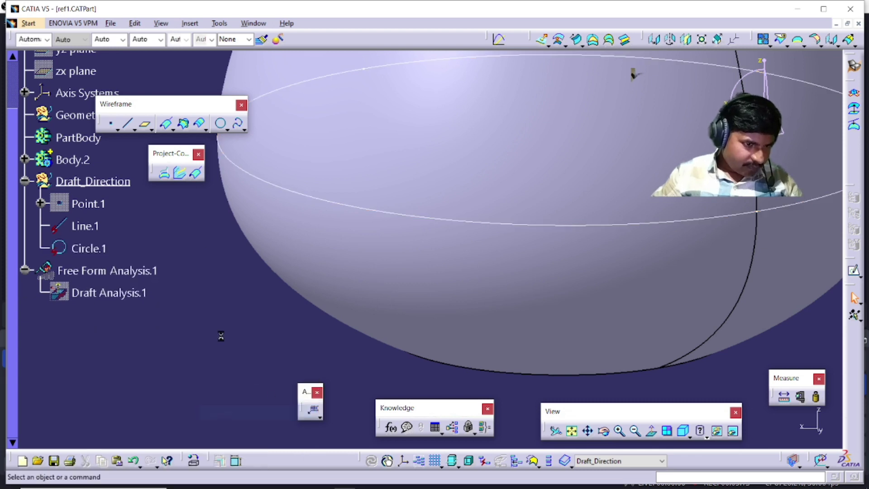
click(106, 256)
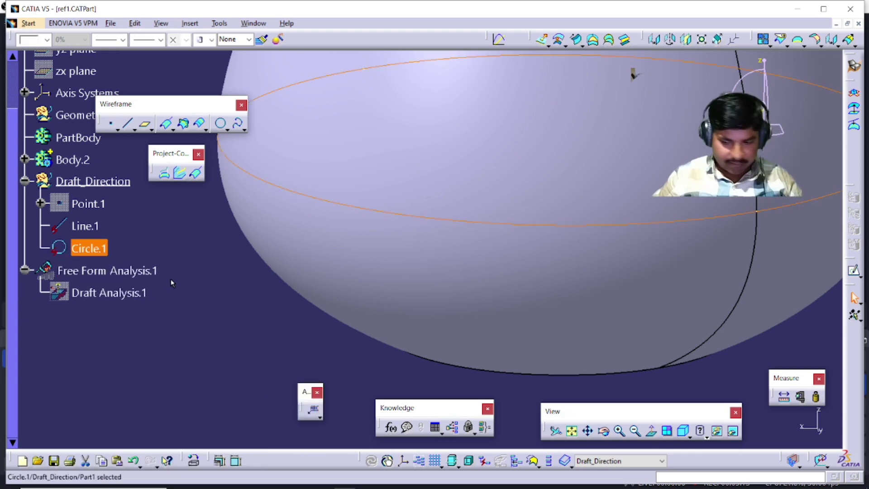
key(alt+Return)
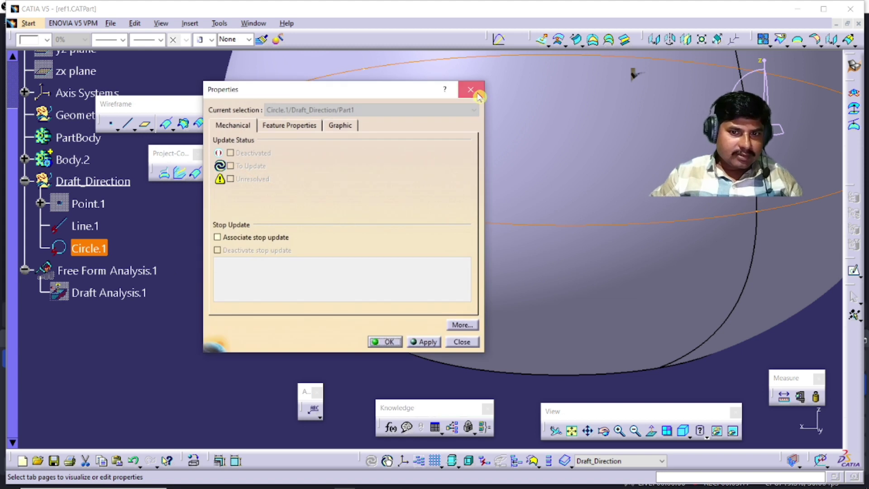
click(471, 89)
Step: Make Circle.1 magenta, 0.7 mm thick and dashed
click(42, 41)
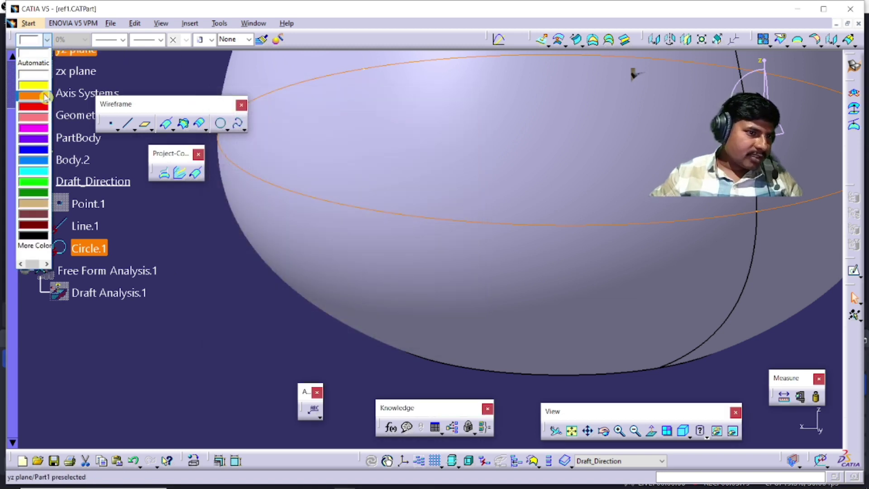
click(53, 108)
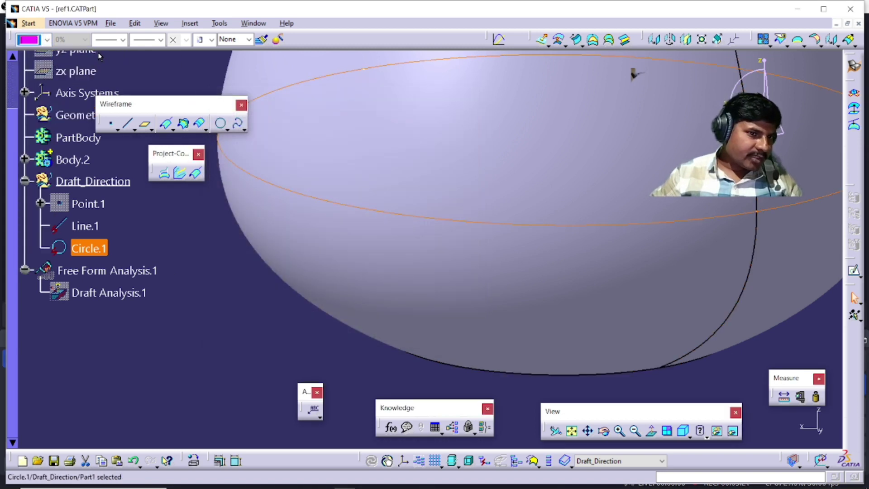
click(104, 40)
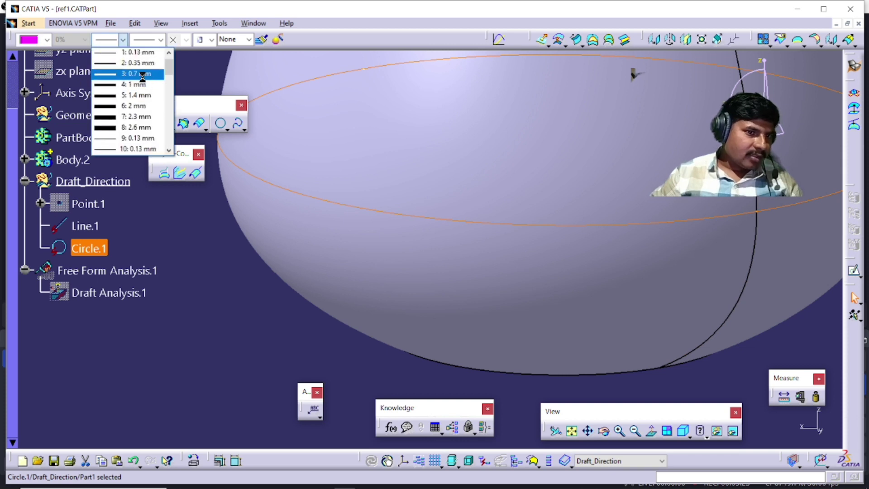
click(142, 74)
click(160, 40)
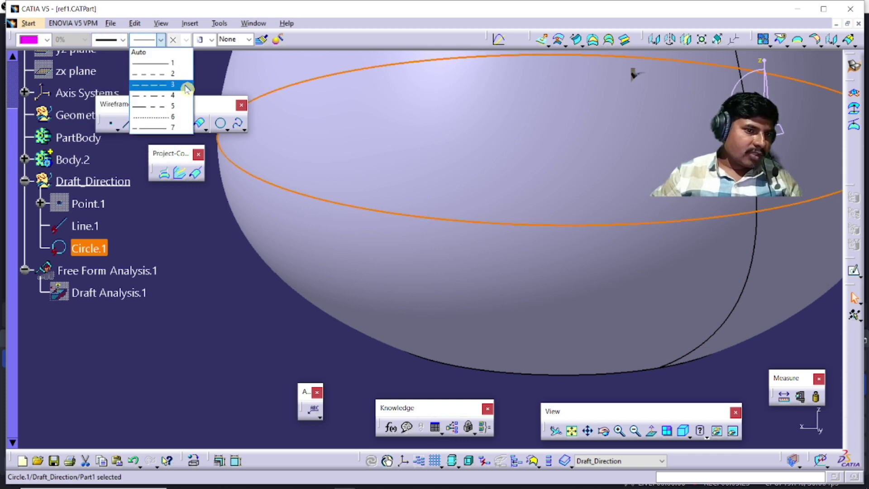
click(187, 85)
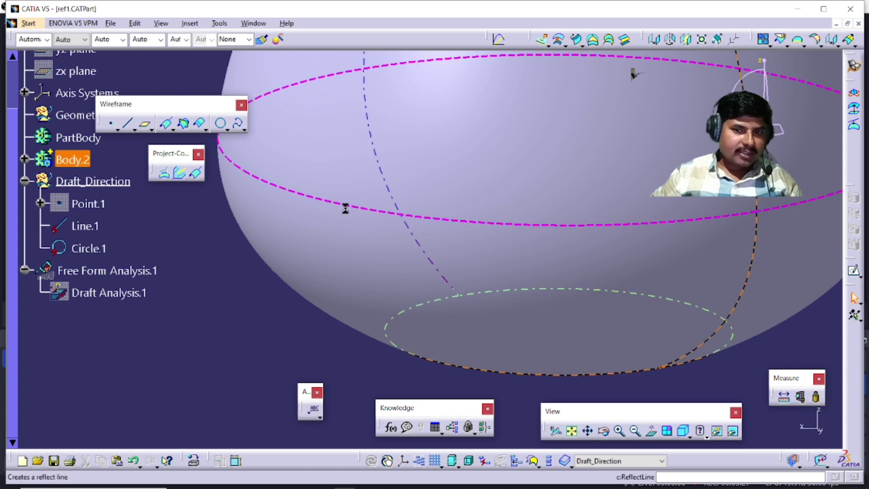
middle_drag(346, 209, 378, 295)
key(Escape)
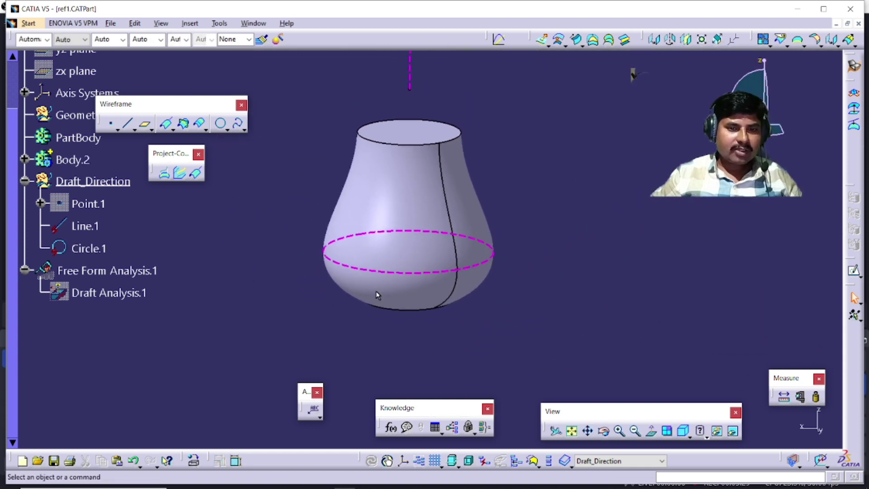